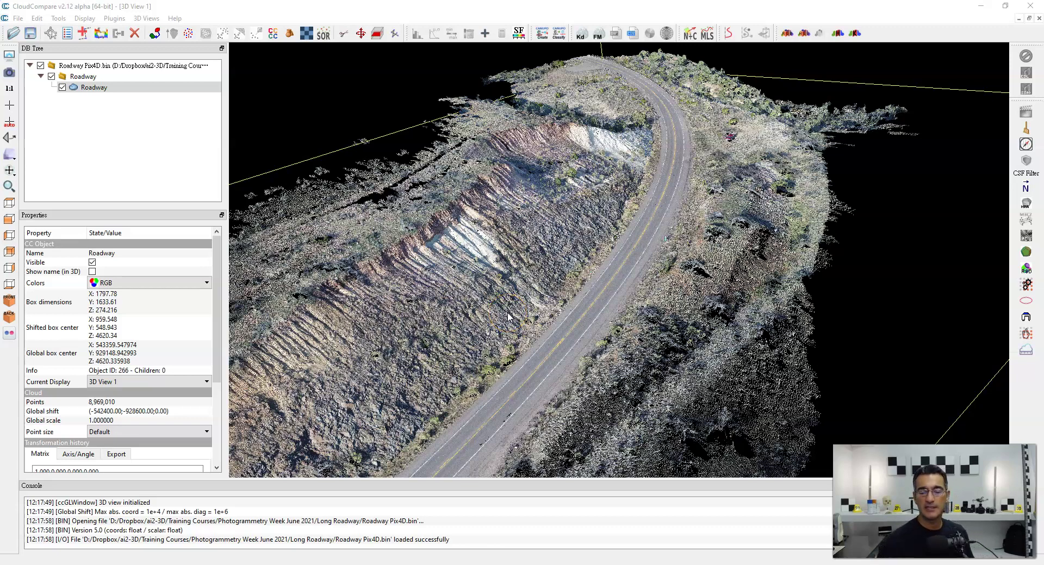
- Examine the Roadway point cloud around the road and the cut slope from several angles
left_click(476, 457)
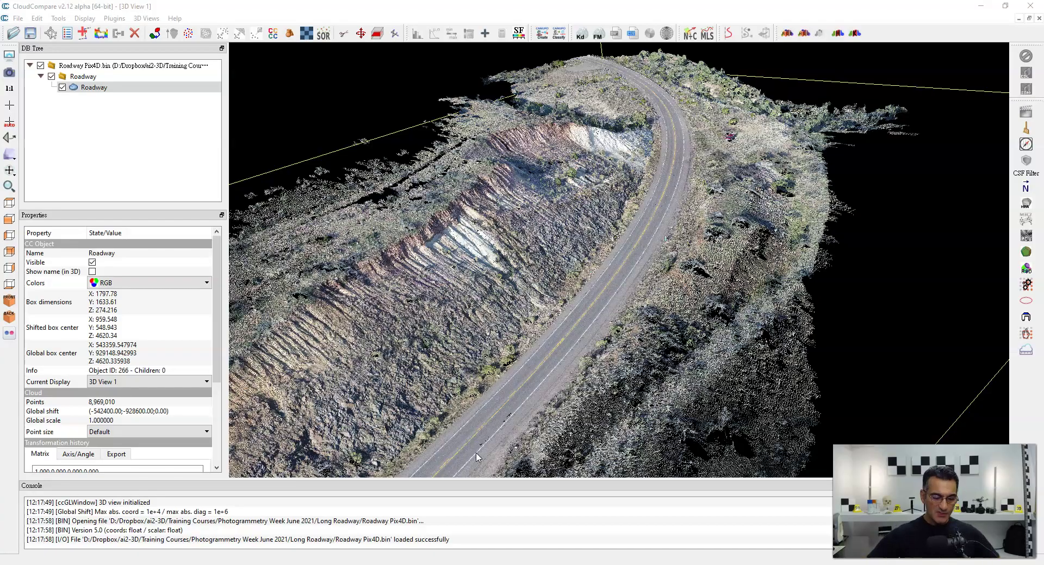
left_click_drag(712, 336, 629, 284)
double_click(611, 251)
left_click_drag(708, 315, 592, 284)
left_click_drag(728, 222, 593, 234)
scroll(607, 229, "up", 3)
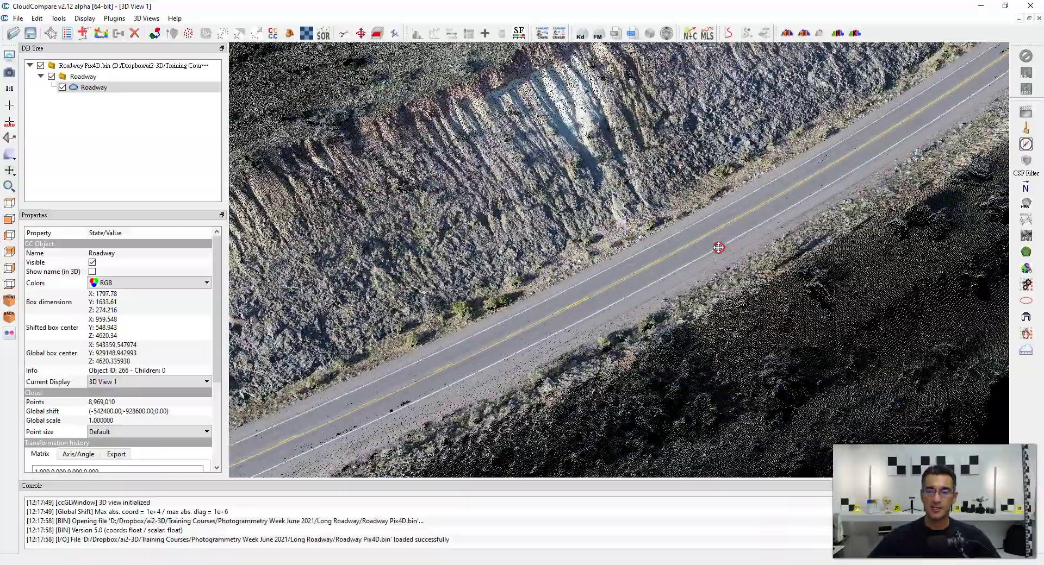
left_click_drag(719, 250, 587, 252)
- Clone the Roadway point cloud and select the copy
left_click(110, 89)
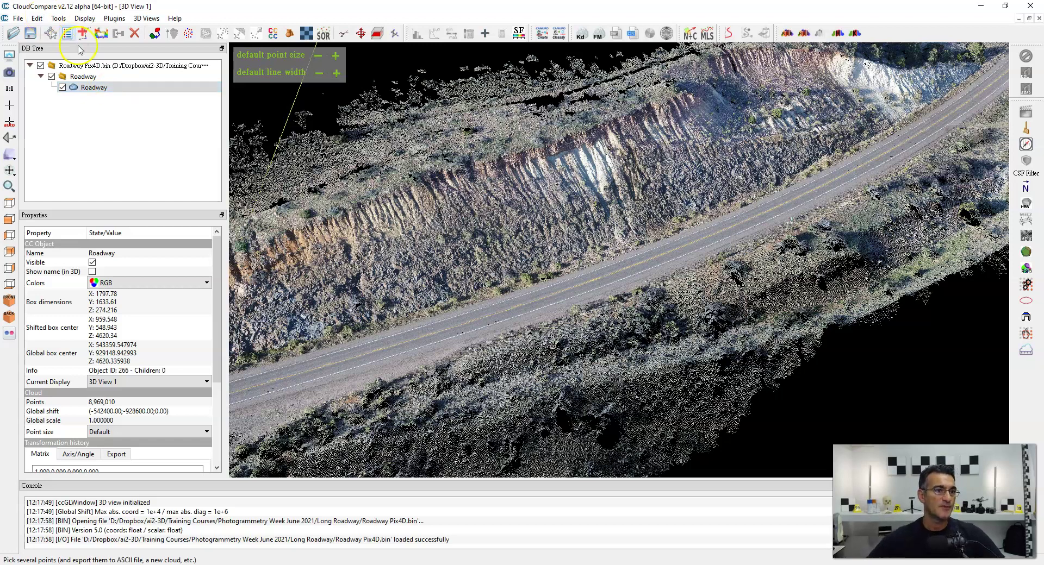
left_click(104, 121)
left_click(99, 92)
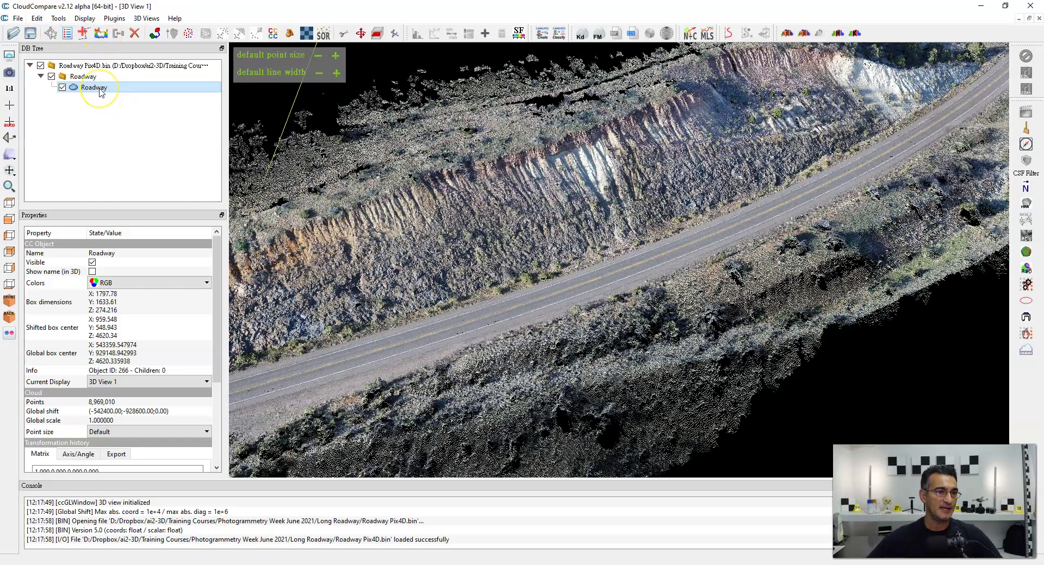
key("ctrl")
key("ctrl")
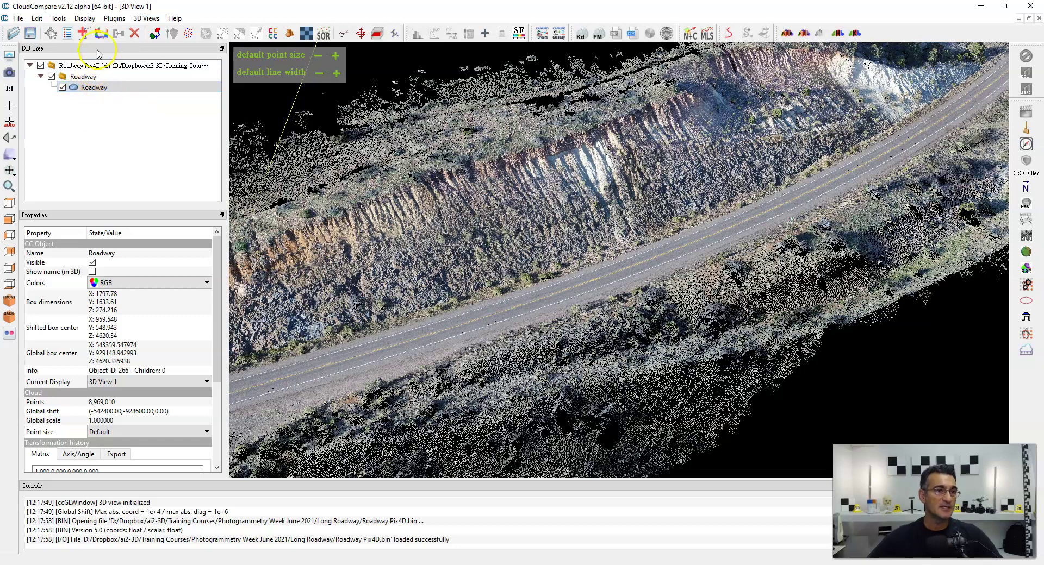
key("ctrl")
key("ctrl")
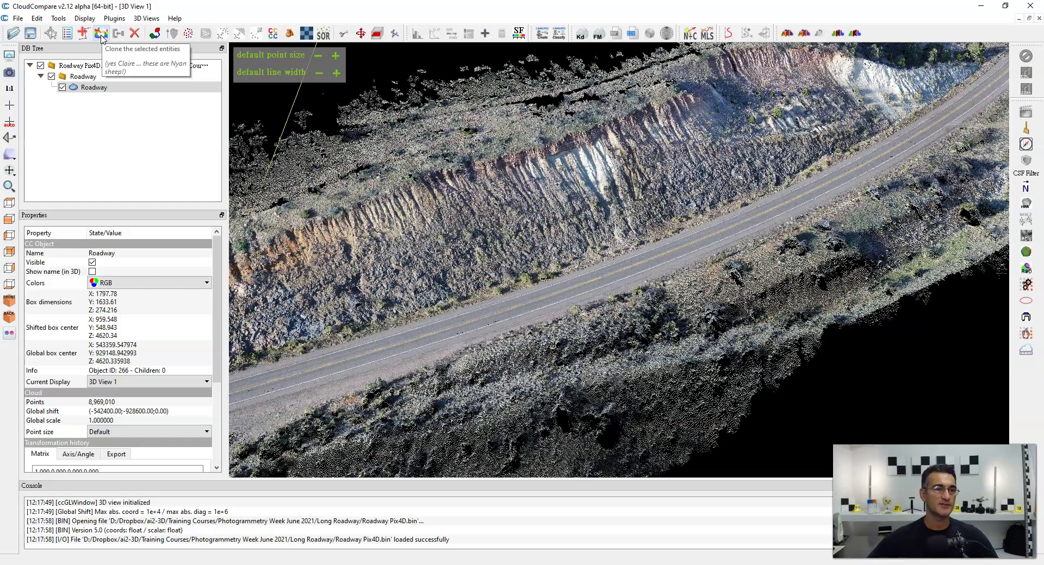
left_click(102, 34)
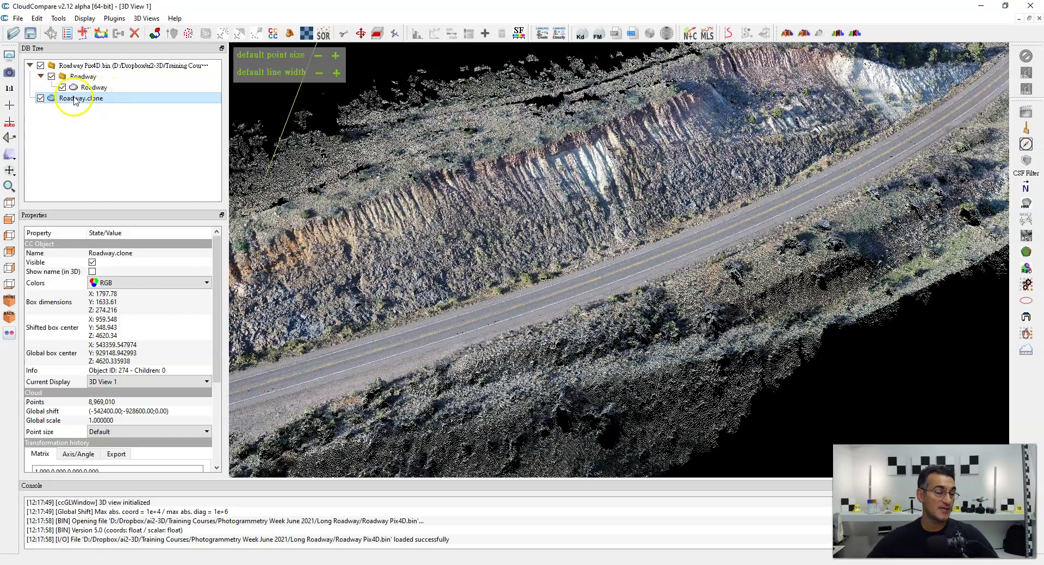
mouse_move(75, 101)
left_mouse_down()
mouse_move(93, 98)
mouse_move(89, 79)
left_mouse_up()
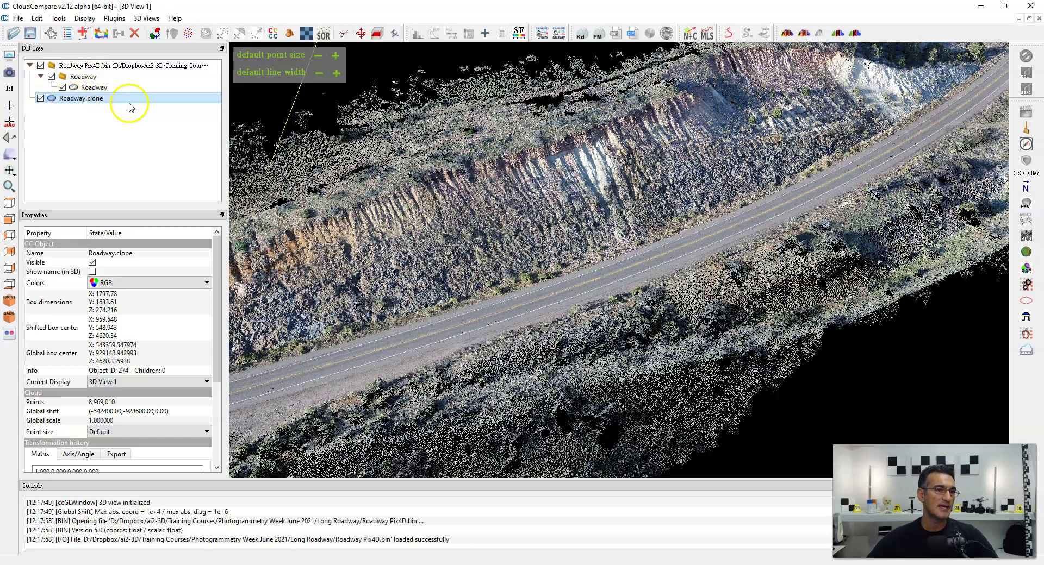
left_click_drag(97, 102, 129, 100)
- Hide the original Roadway cloud and toggle the visibility of Roadway.clone to check the copy, leaving it shown
mouse_move(549, 233)
left_mouse_down()
mouse_move(571, 206)
mouse_move(565, 233)
left_mouse_up()
left_click(62, 88)
left_click(40, 99)
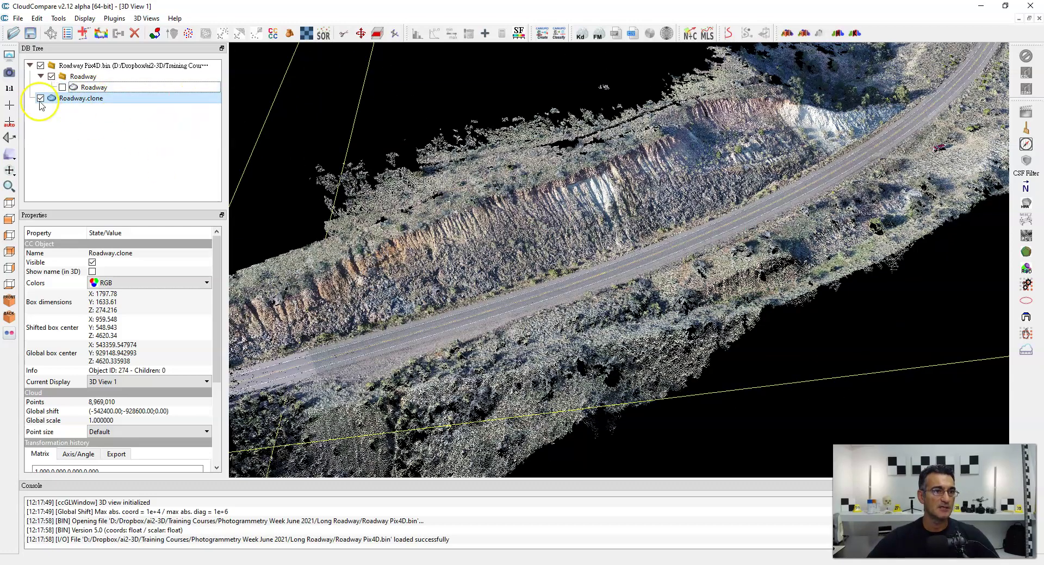
left_click(39, 99)
left_click(40, 99)
left_click(39, 99)
left_click(40, 99)
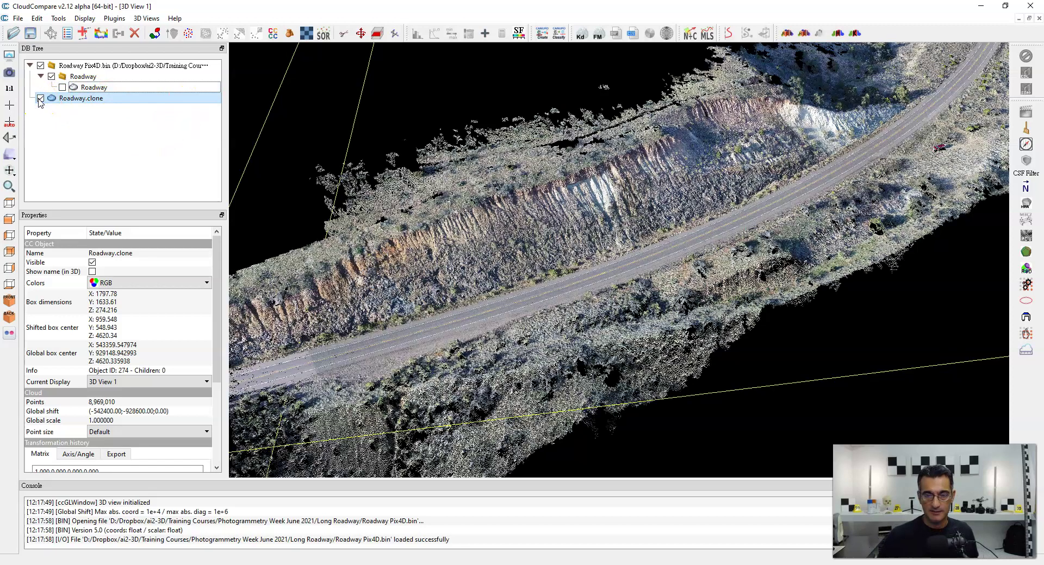
left_click(37, 83)
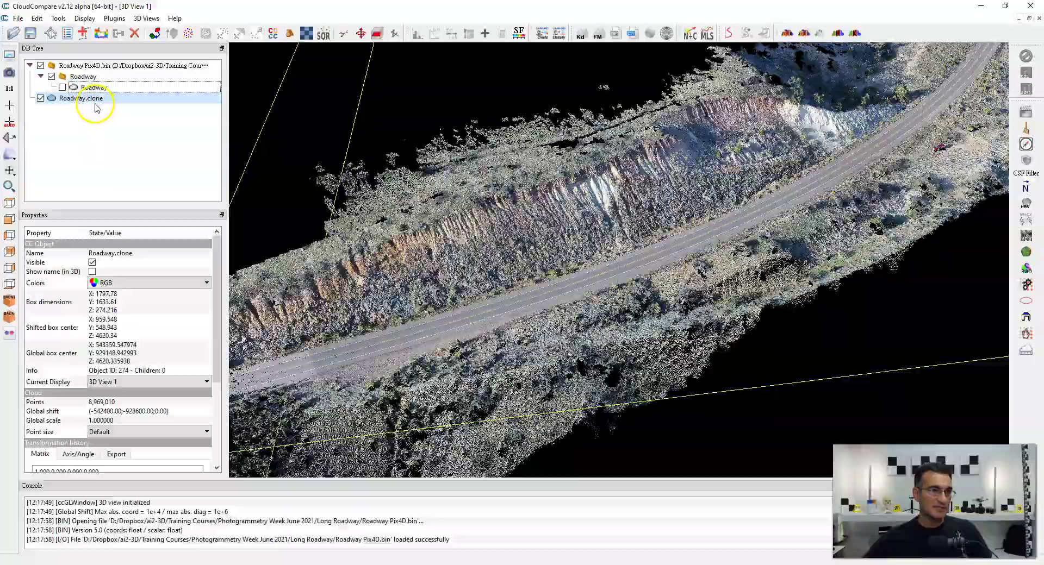
- Segment Roadway.clone with a four-sided polygon around a stretch of road, segmenting out the points inside and keeping both parts
left_click_drag(688, 341, 765, 231)
left_click_drag(474, 237, 429, 251)
scroll(687, 302, "up", 8)
scroll(687, 301, "up", 8)
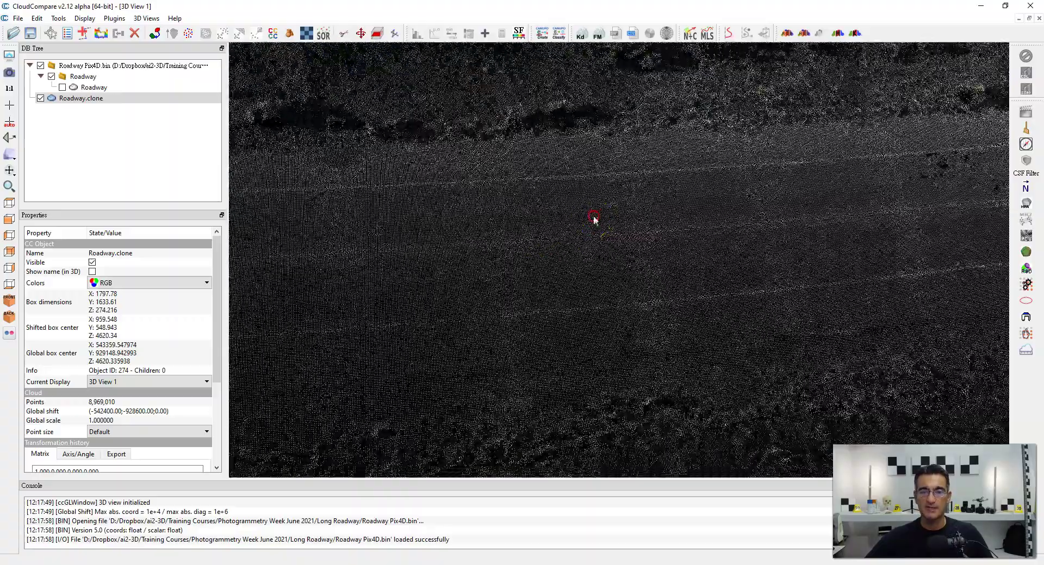
left_click_drag(594, 219, 577, 244)
scroll(577, 244, "up", 2)
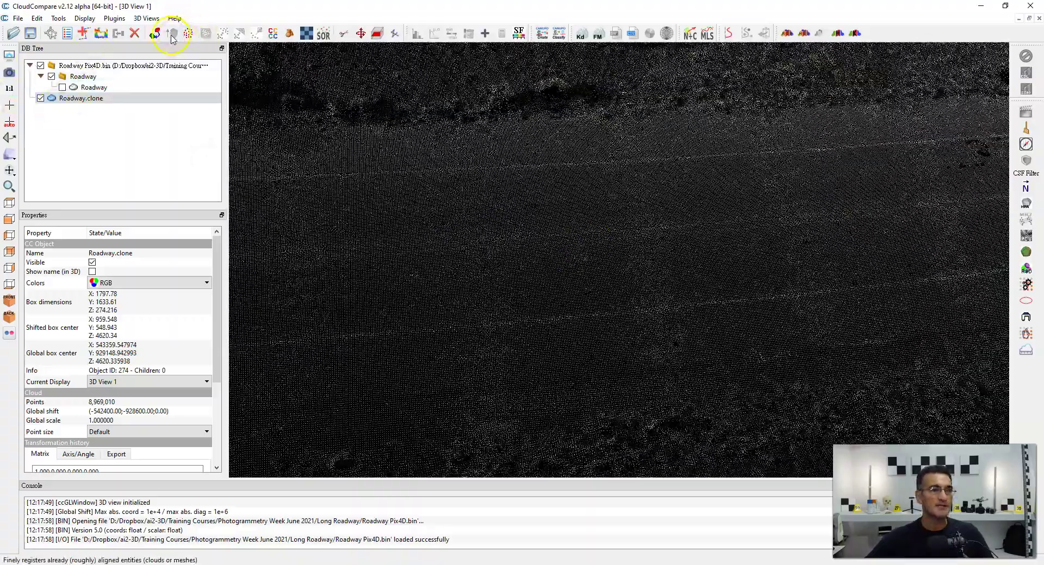
left_click(345, 34)
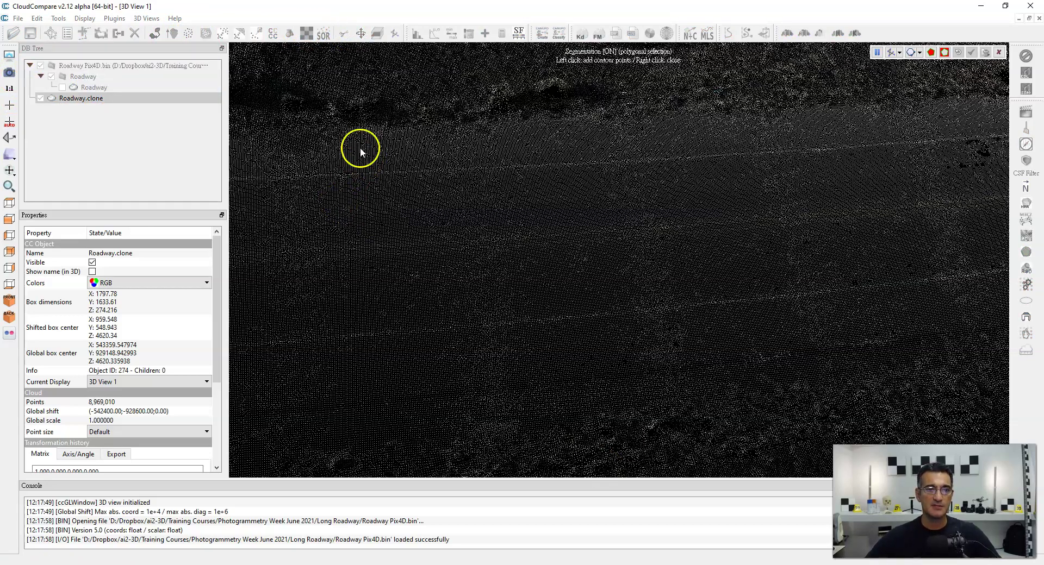
left_click(360, 386)
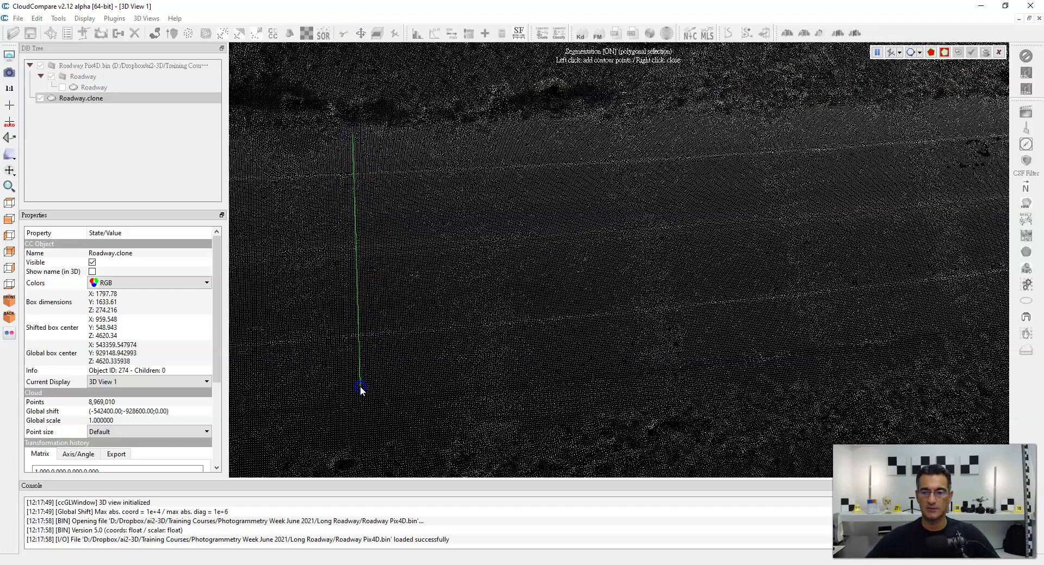
left_click(949, 330)
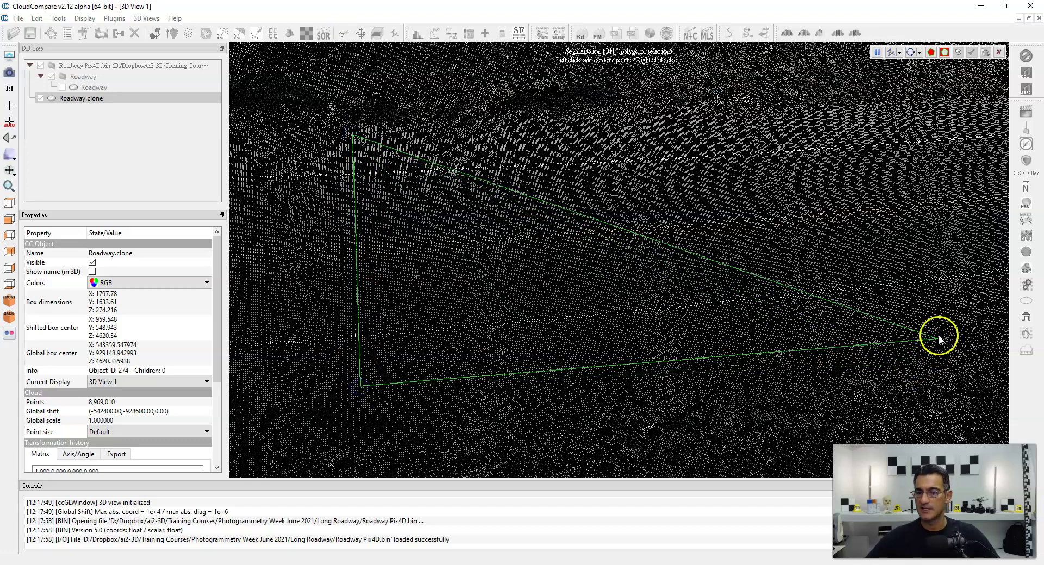
left_click(911, 105)
right_click(910, 105)
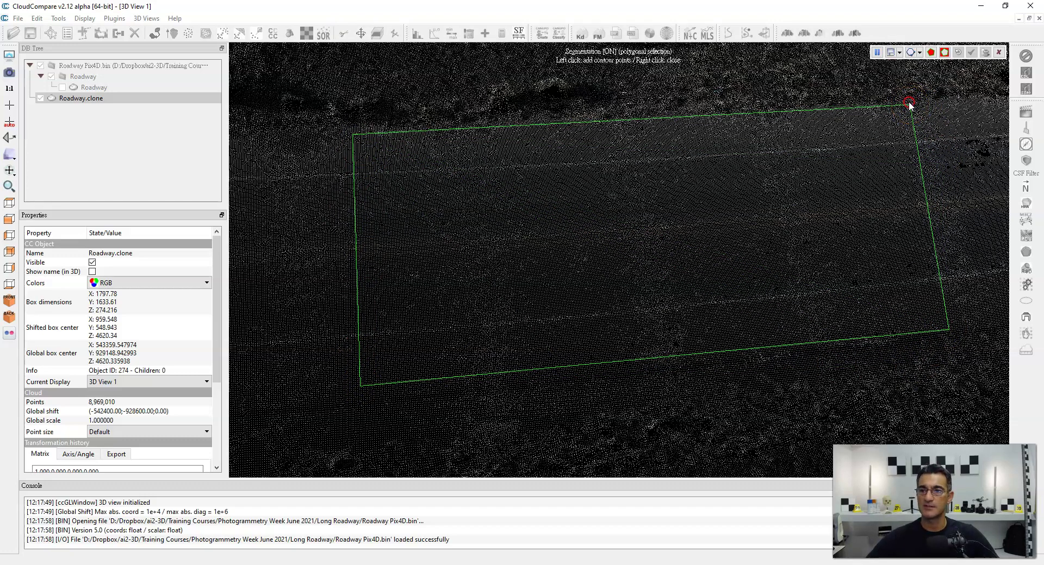
left_click(945, 52)
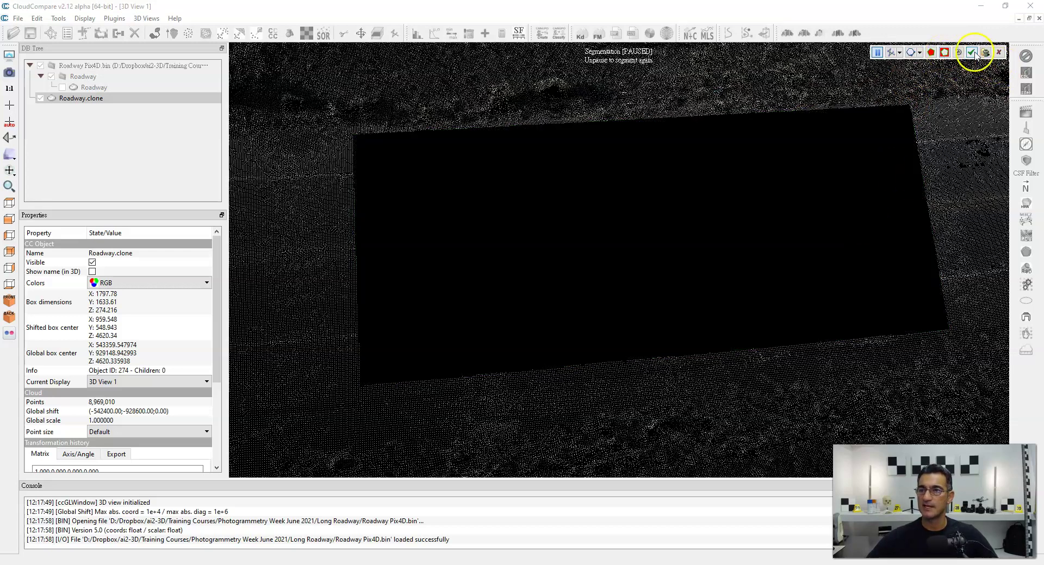
left_click(971, 53)
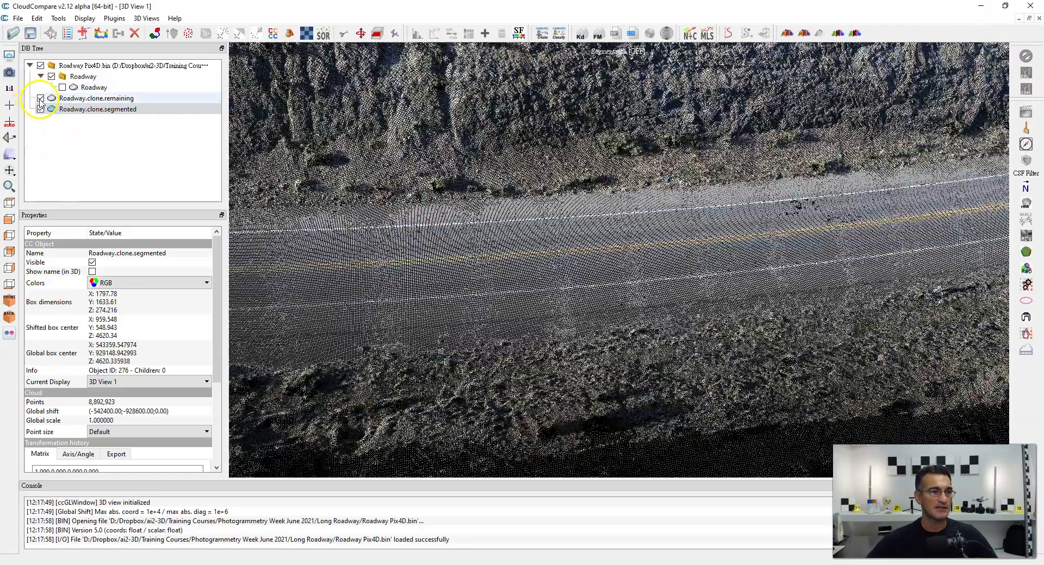
- Toggle the visibility of Roadway.clone.remaining and Roadway.clone.segmented in turn to check which points each contains
left_click(40, 98)
left_click(40, 98)
left_click(40, 99)
left_click(40, 99)
left_click(40, 99)
left_click(41, 98)
left_click(40, 110)
left_click(41, 109)
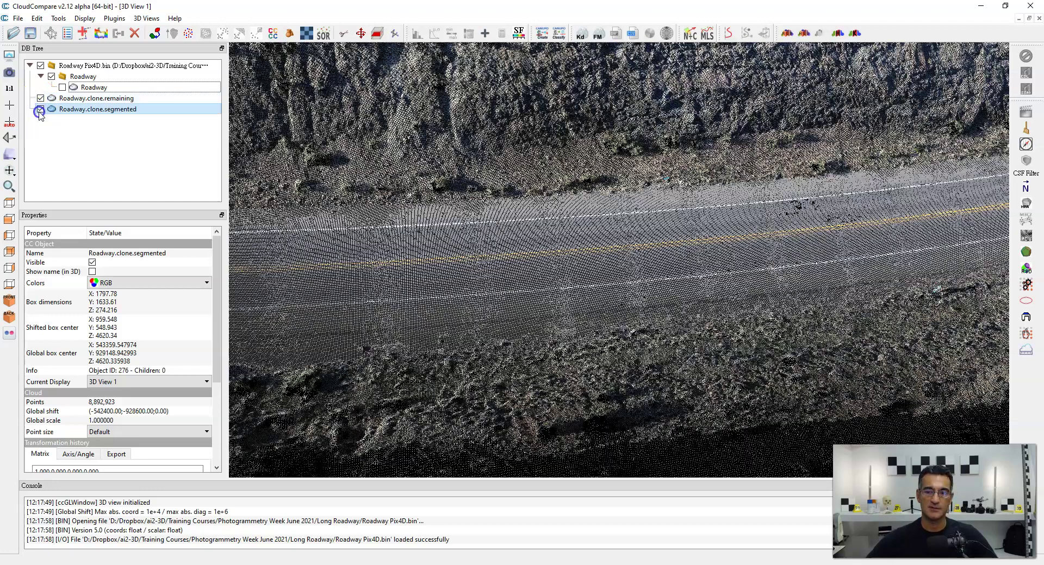
- Hide Roadway.clone.segmented and inspect the cut-out road patch on its own
left_click(40, 109)
left_click(40, 109)
left_click(40, 109)
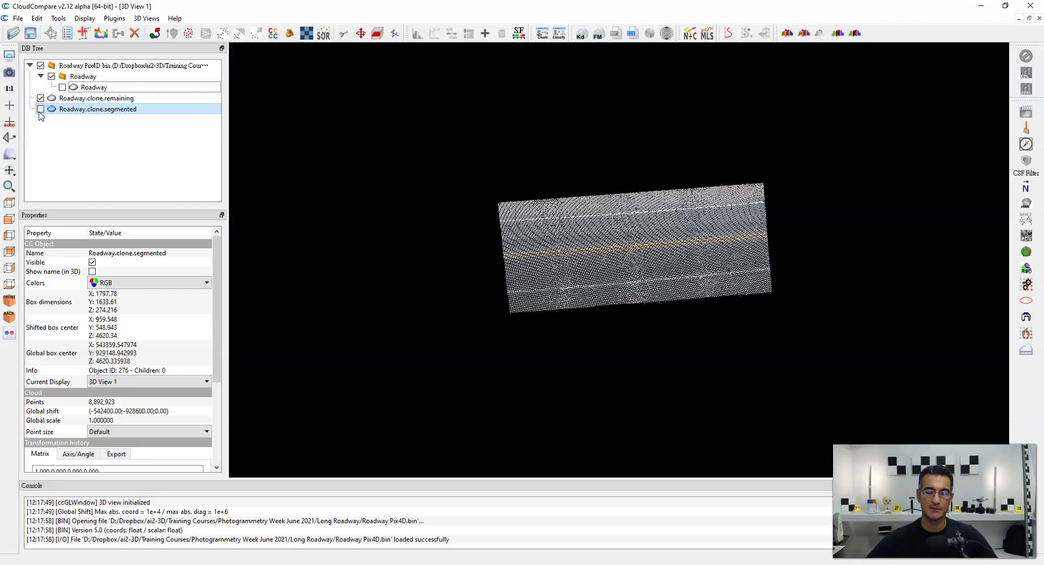
scroll(691, 309, "up", 2)
left_click_drag(691, 311, 585, 242)
scroll(592, 239, "up", 4)
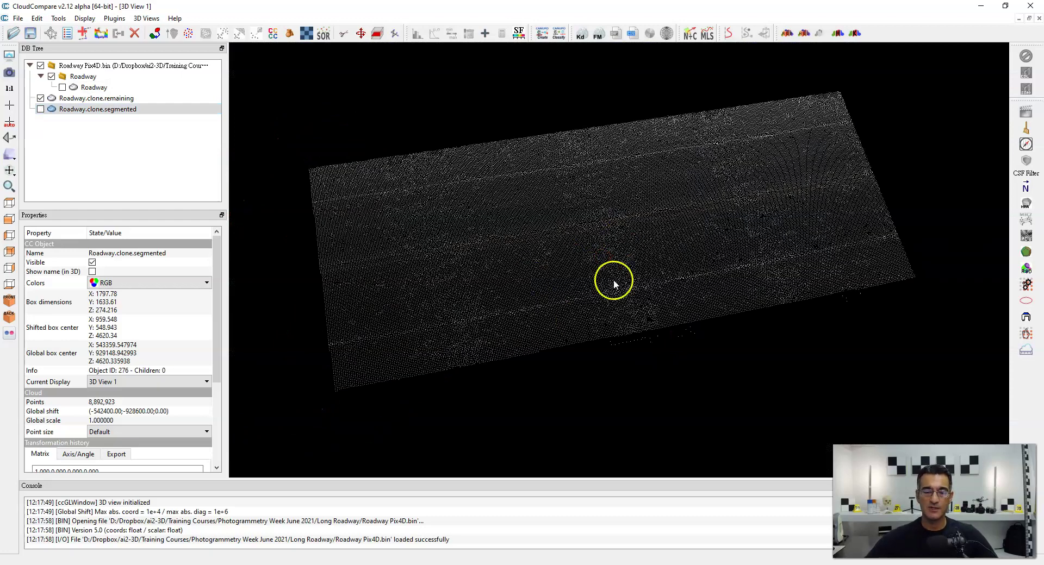
scroll(519, 279, "down", 3)
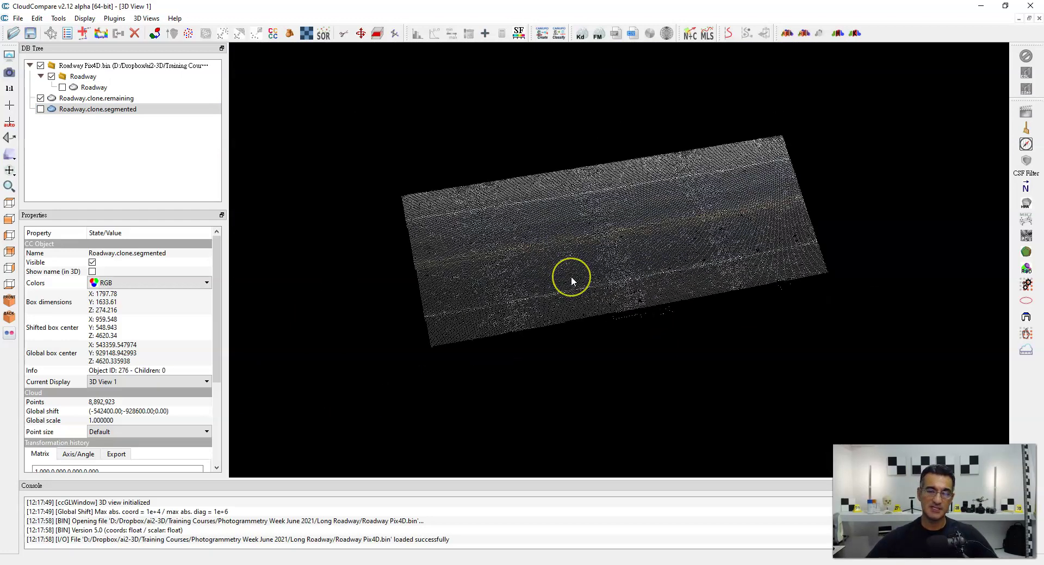
scroll(571, 279, "up", 3)
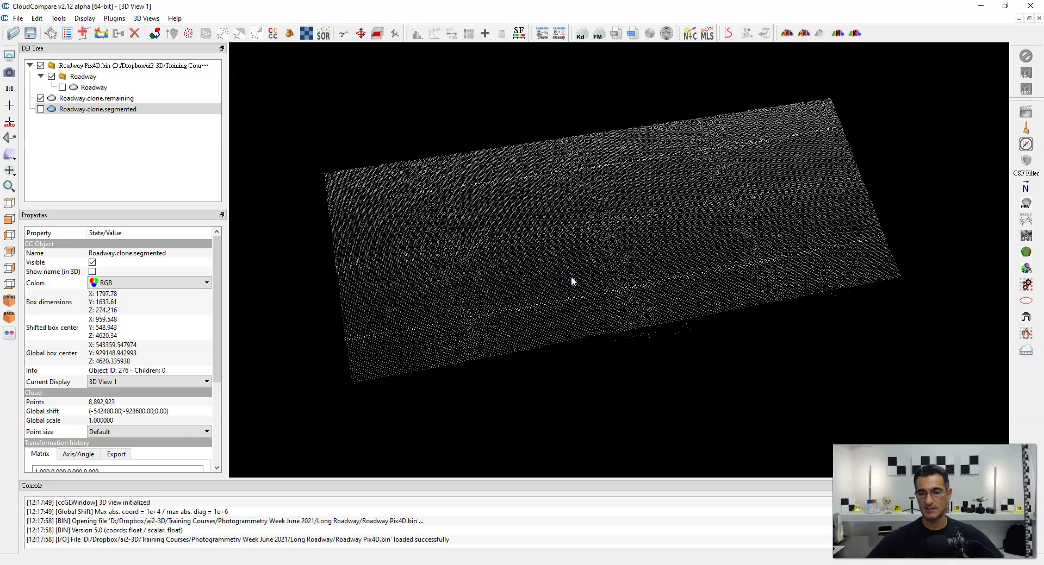
scroll(572, 278, "down", 2)
- Show Roadway.clone.segmented again and hide the road patch Roadway.clone.remaining
left_click(41, 110)
left_click(40, 99)
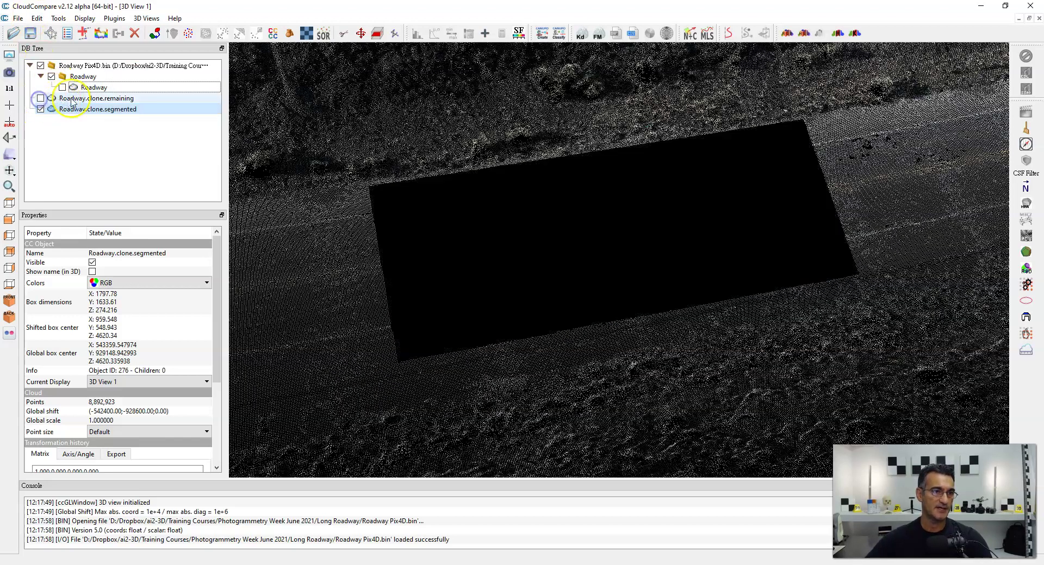
left_click(73, 100)
- Segment Roadway.clone.segmented with a four-sided polygon spanning the terrain around the road gap, keeping the points inside and deleting the hidden points
scroll(291, 182, "down", 15)
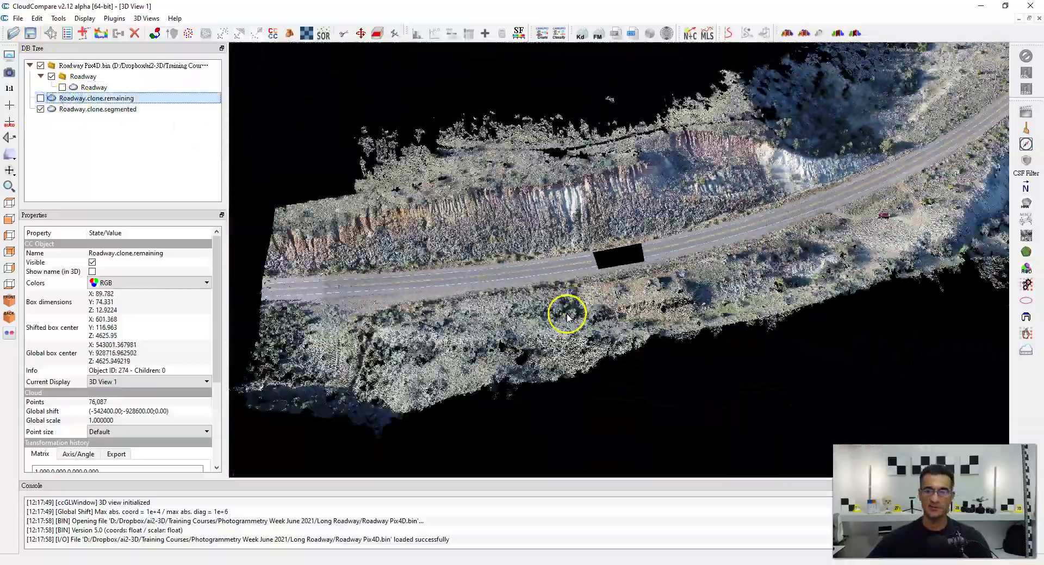
left_click_drag(567, 316, 912, 125)
scroll(576, 294, "up", 7)
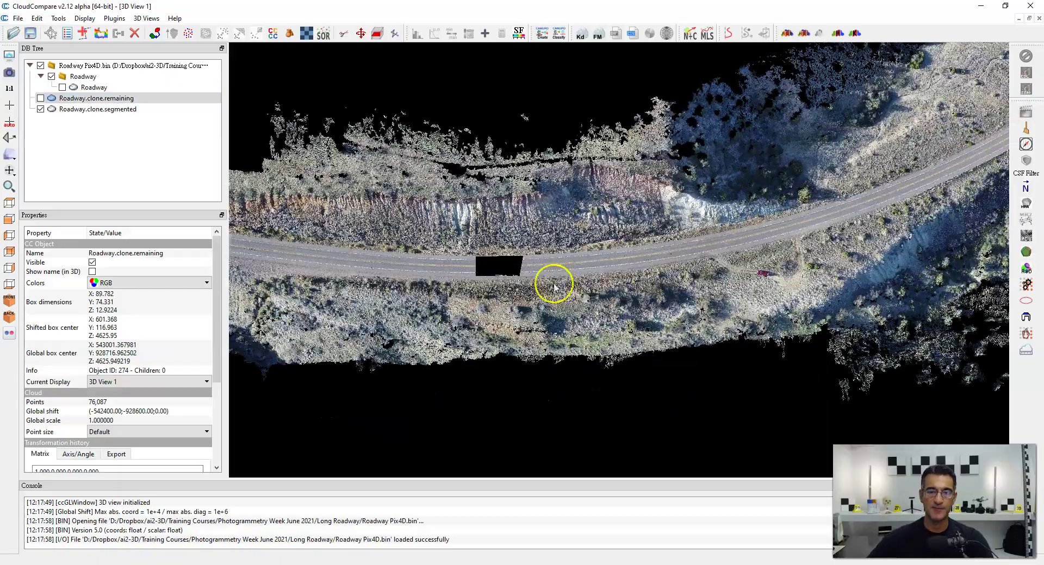
scroll(554, 289, "up", 6)
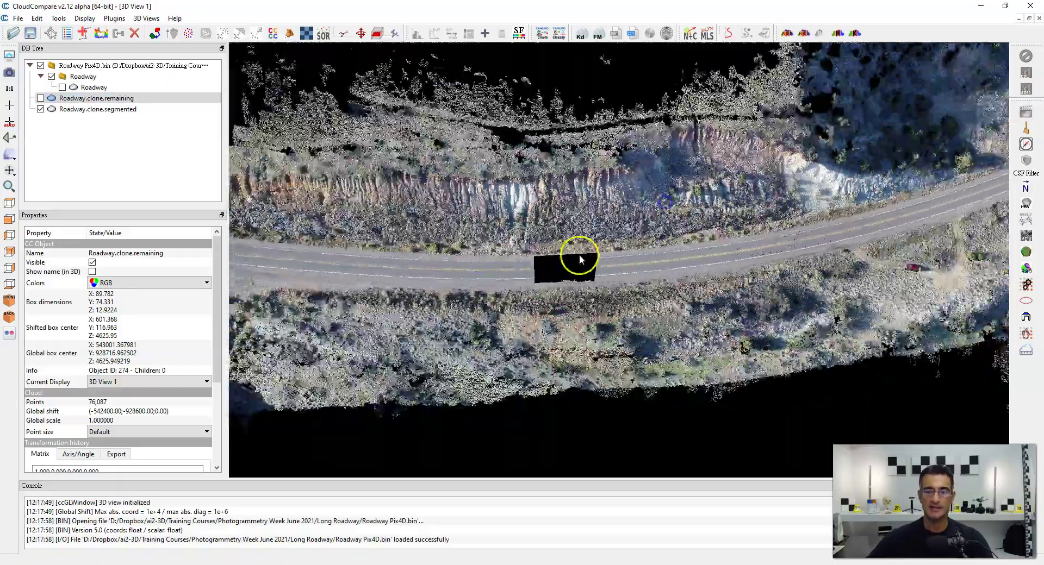
scroll(579, 259, "down", 3)
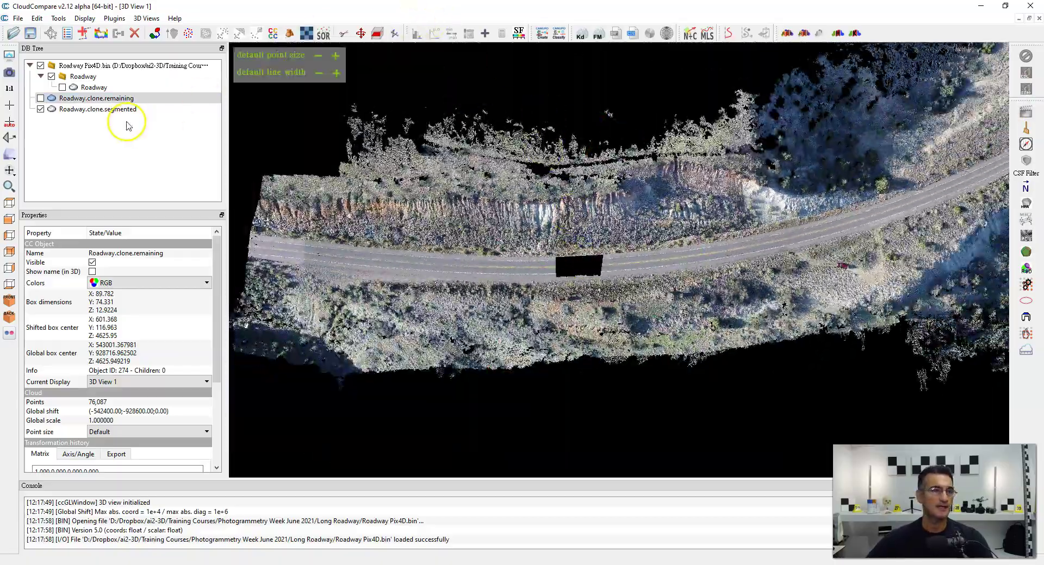
left_click(114, 110)
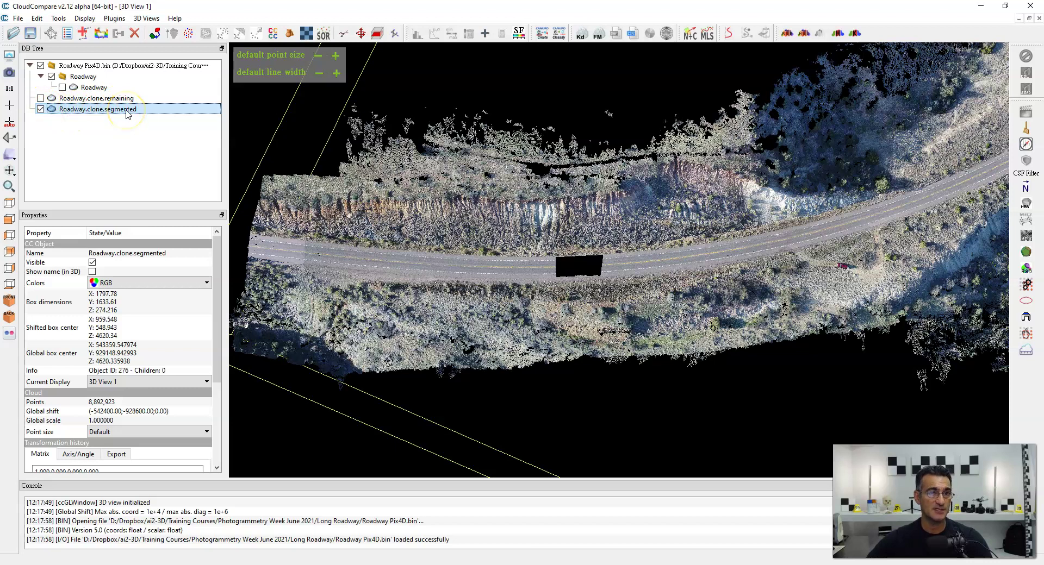
left_click(343, 33)
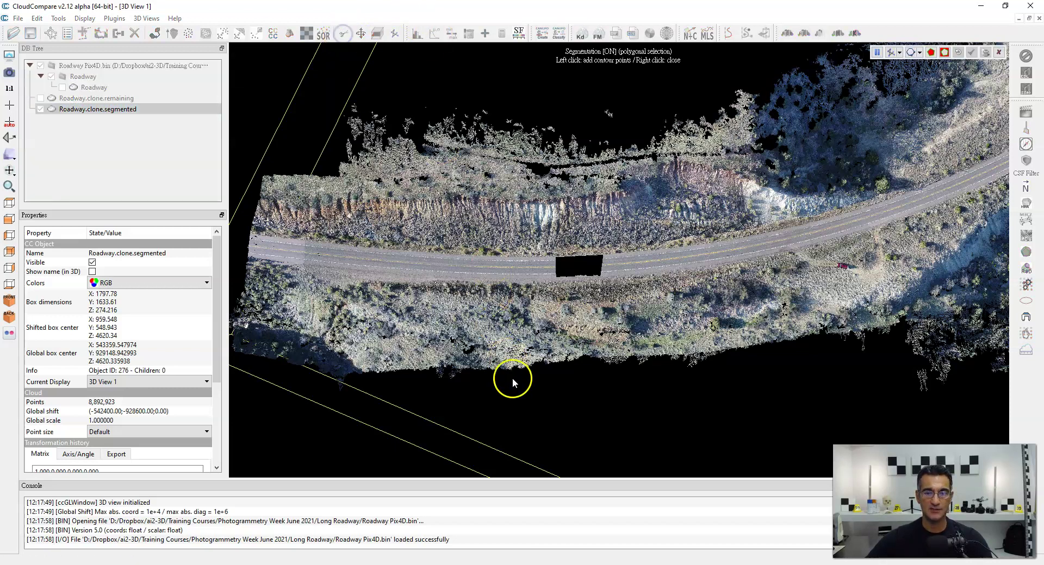
left_click(488, 388)
left_click(479, 89)
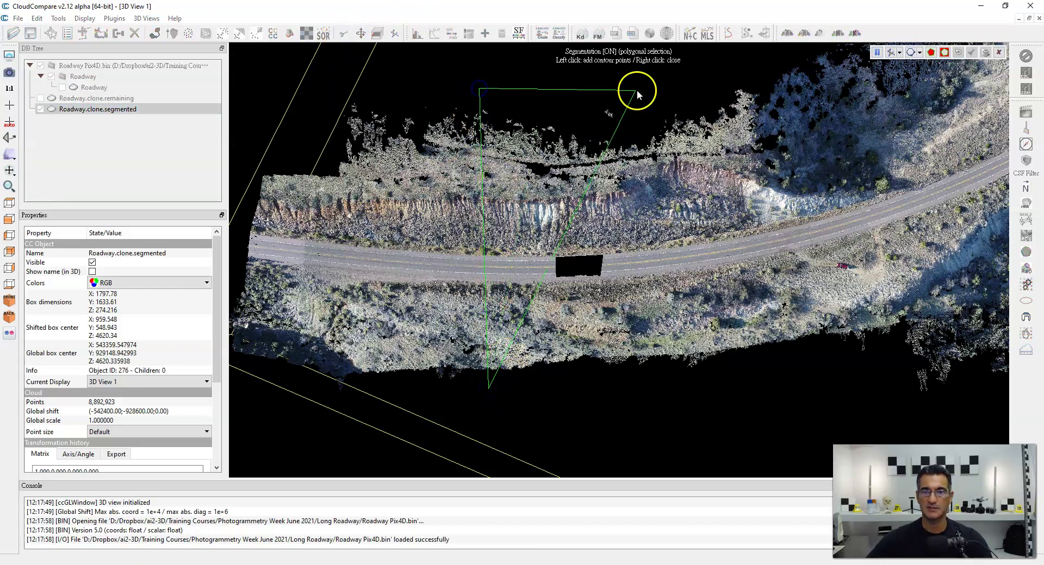
left_click(654, 89)
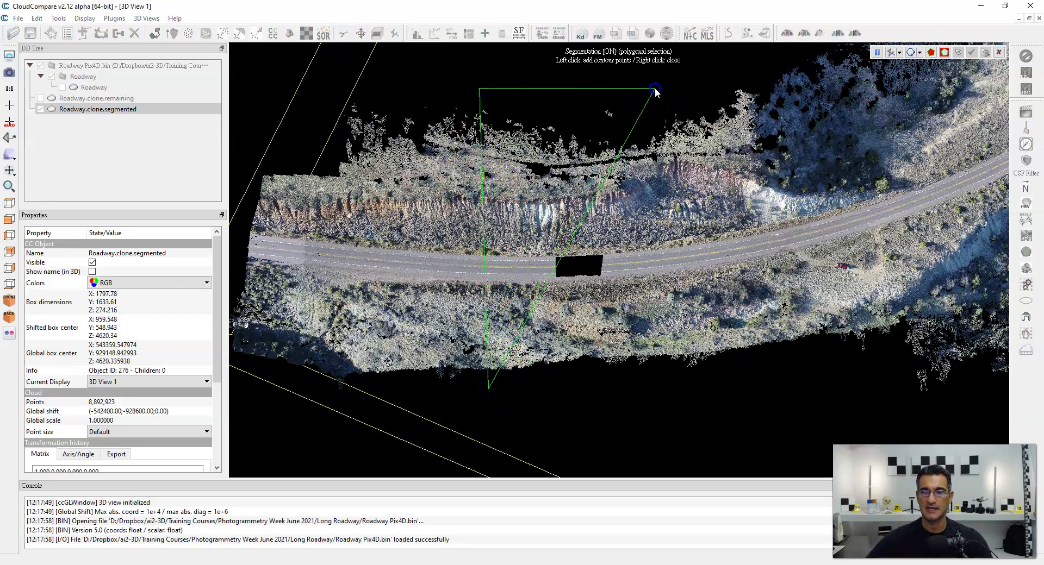
left_click(676, 386)
right_click(676, 395)
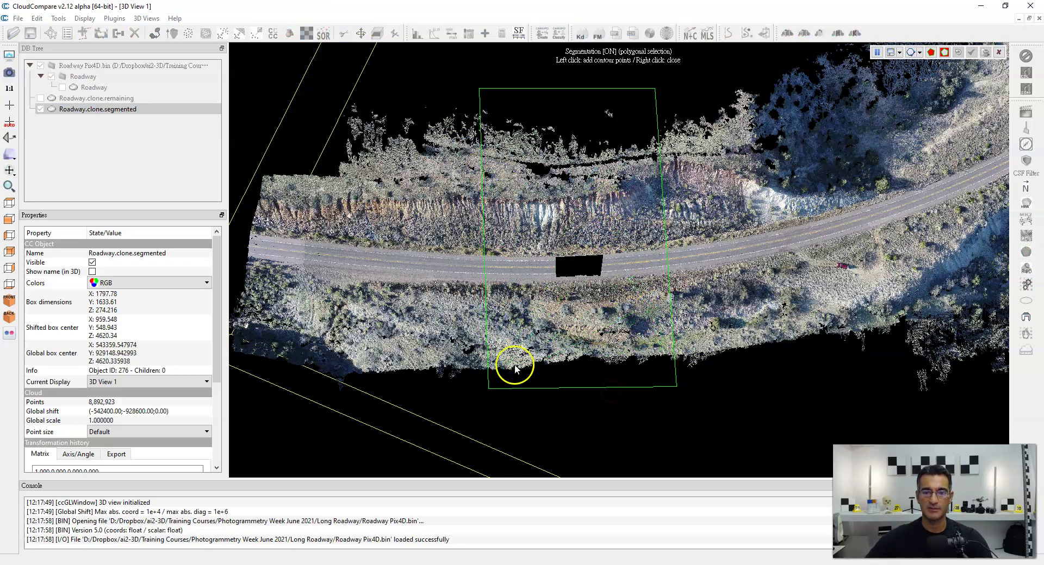
left_click(931, 52)
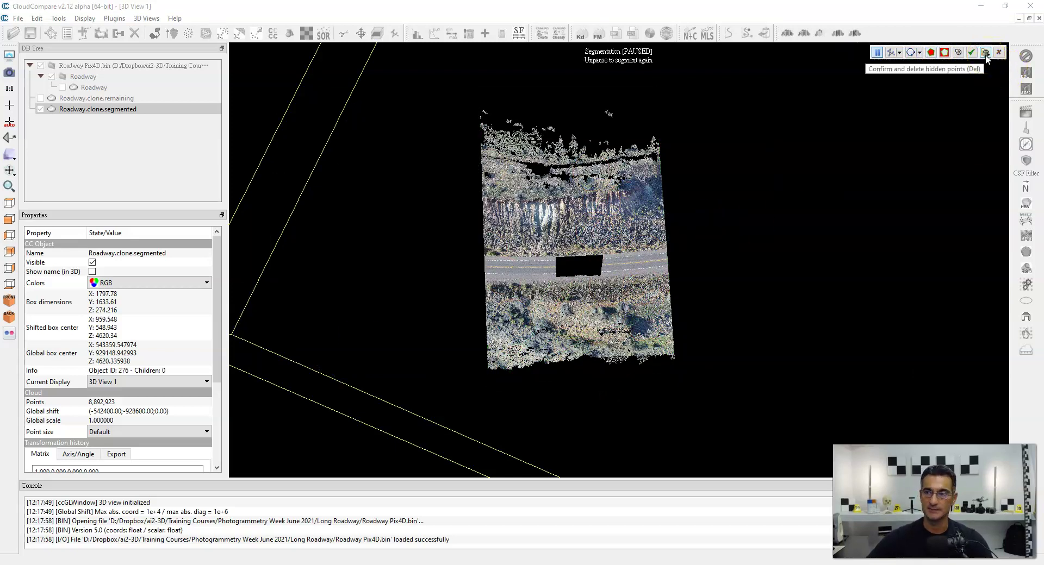
left_click(985, 52)
- Show the road patch Roadway.clone.remaining together with the trimmed terrain section
left_click_drag(548, 414, 595, 296)
left_click(40, 98)
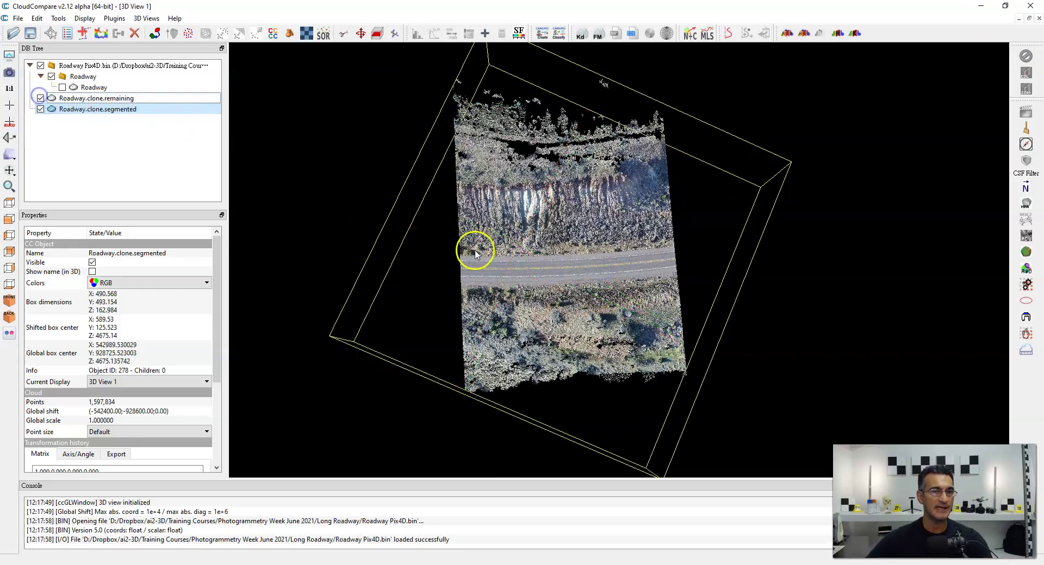
scroll(560, 265, "up", 5)
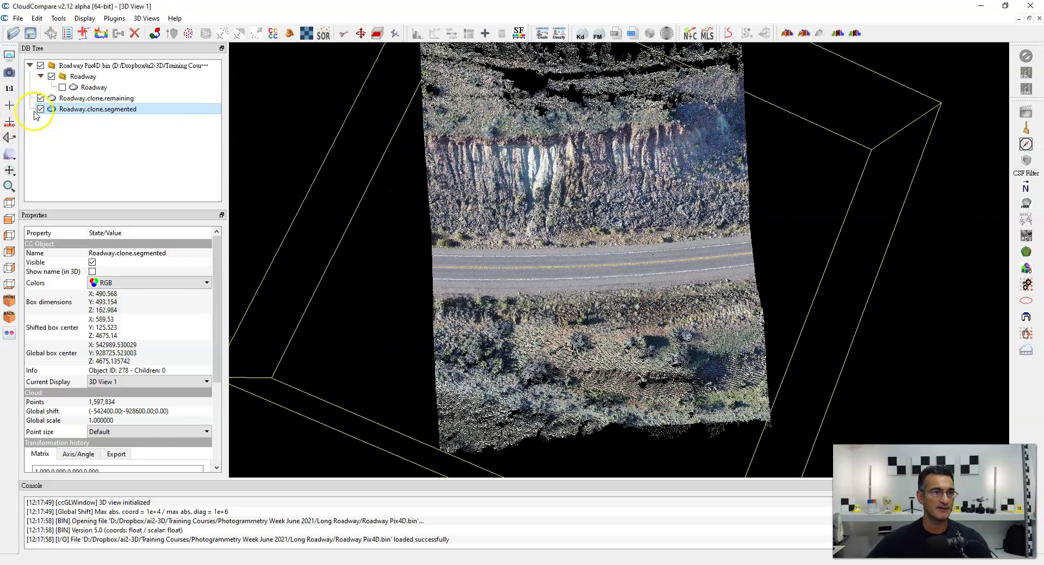
- Toggle the visibility of Roadway.clone.segmented to inspect the road patch alone, leaving both clouds shown
left_click(40, 108)
left_click(40, 109)
left_click(41, 109)
scroll(592, 275, "up", 3)
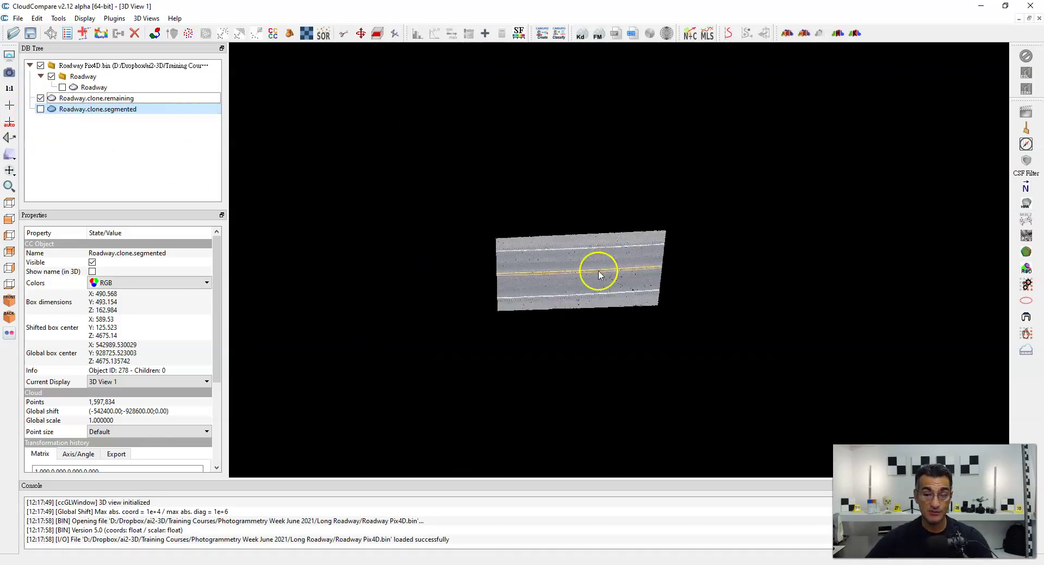
left_click(40, 109)
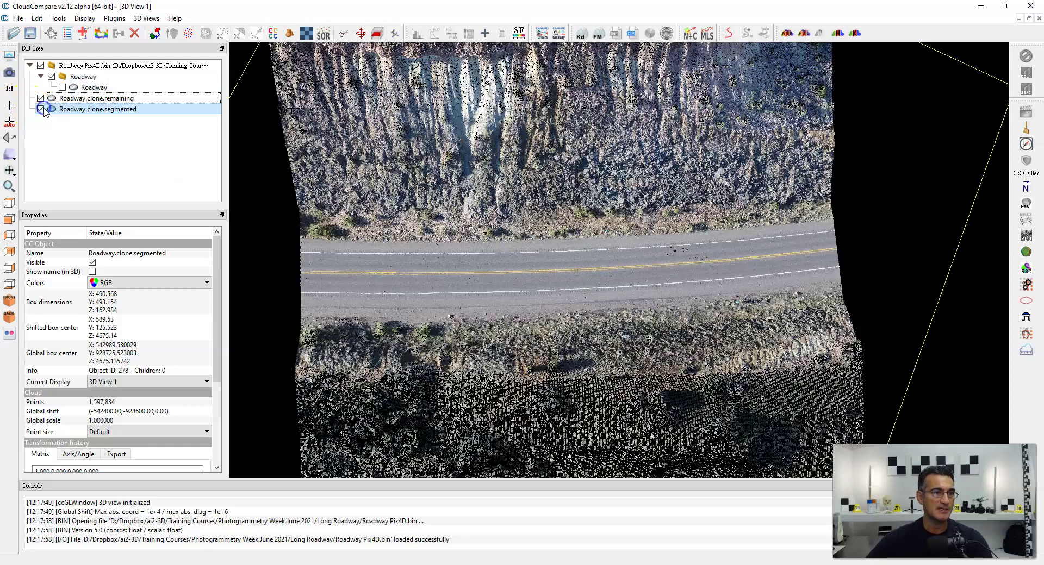
- Merge Roadway.clone.remaining and Roadway.clone.segmented into one cloud, without generating a scalar field with the original cloud index
scroll(538, 261, "down", 5)
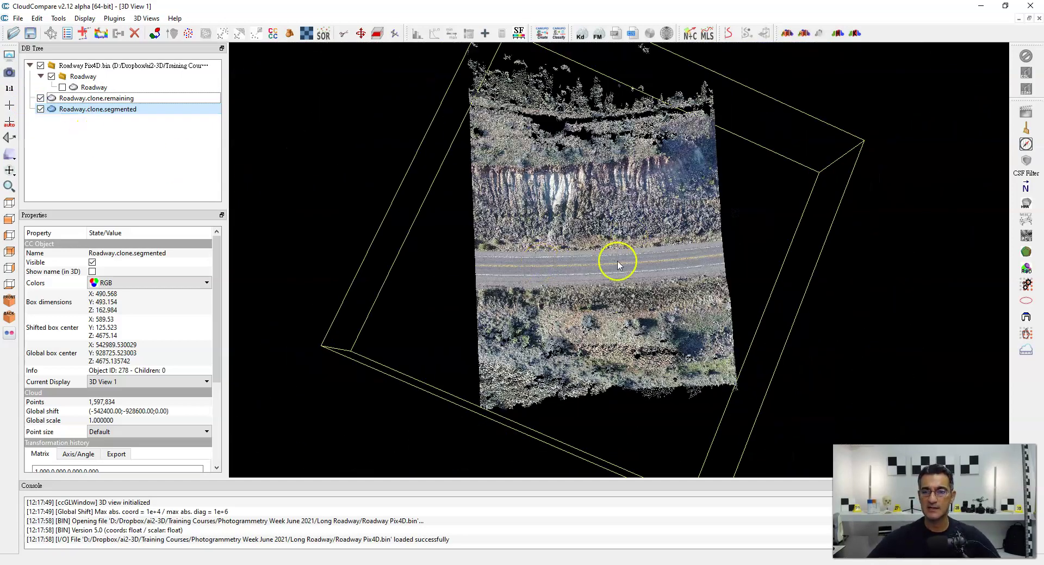
right_click_drag(610, 276, 617, 284)
scroll(617, 283, "up", 2)
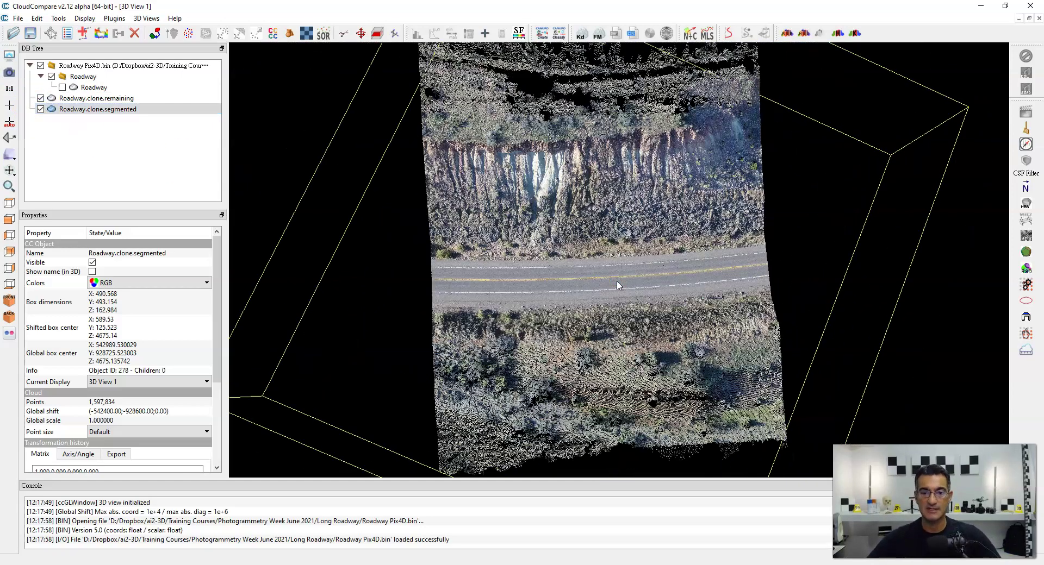
left_click(87, 98)
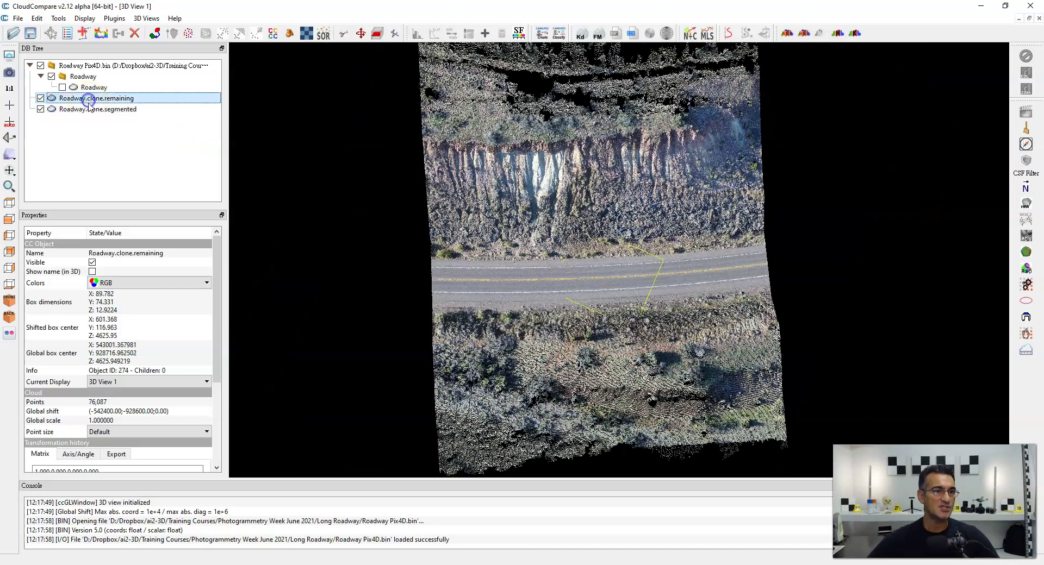
left_click(89, 109, "ctrl")
left_click(89, 110)
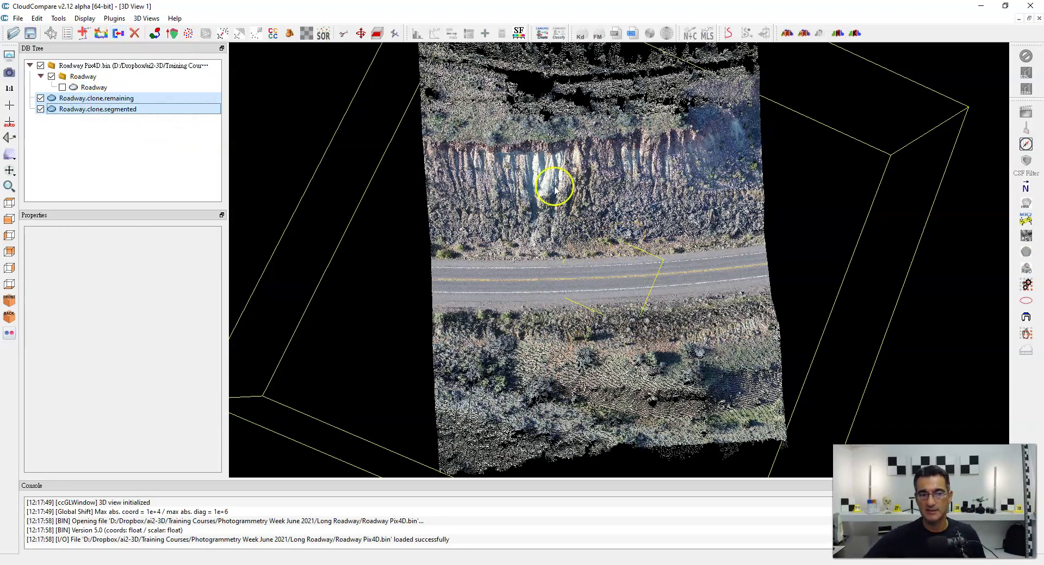
left_click(118, 33)
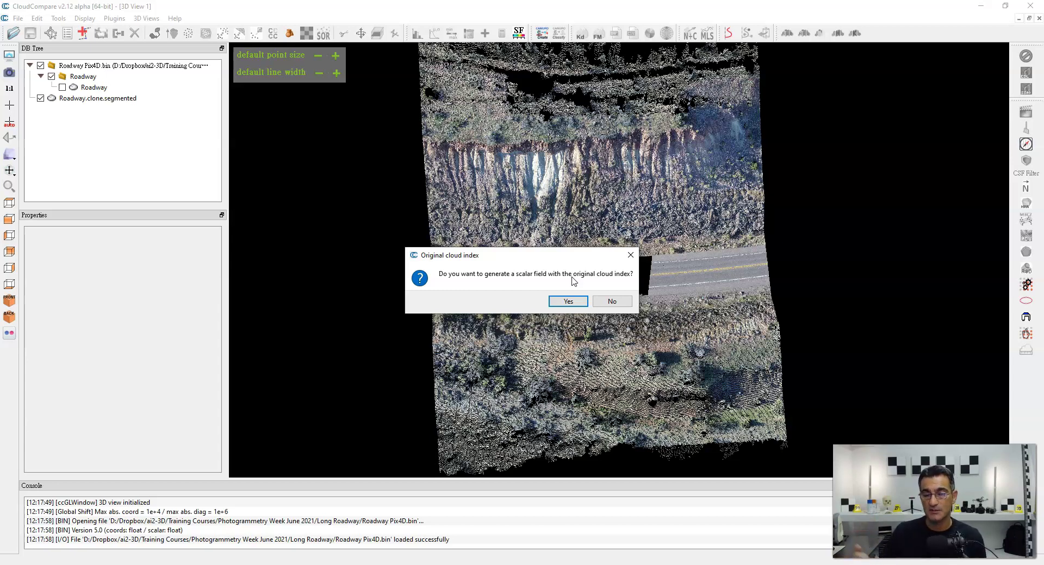
left_click(616, 302)
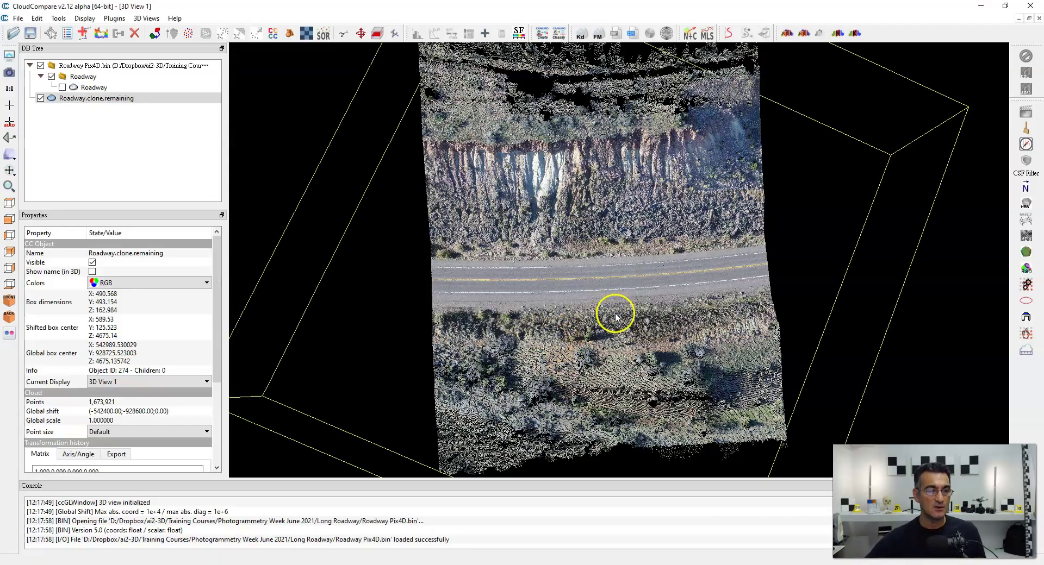
- Examine the merged cloud from several angles, checking the road surface, the cut slope and the terrain below the road
scroll(617, 307, "up", 3)
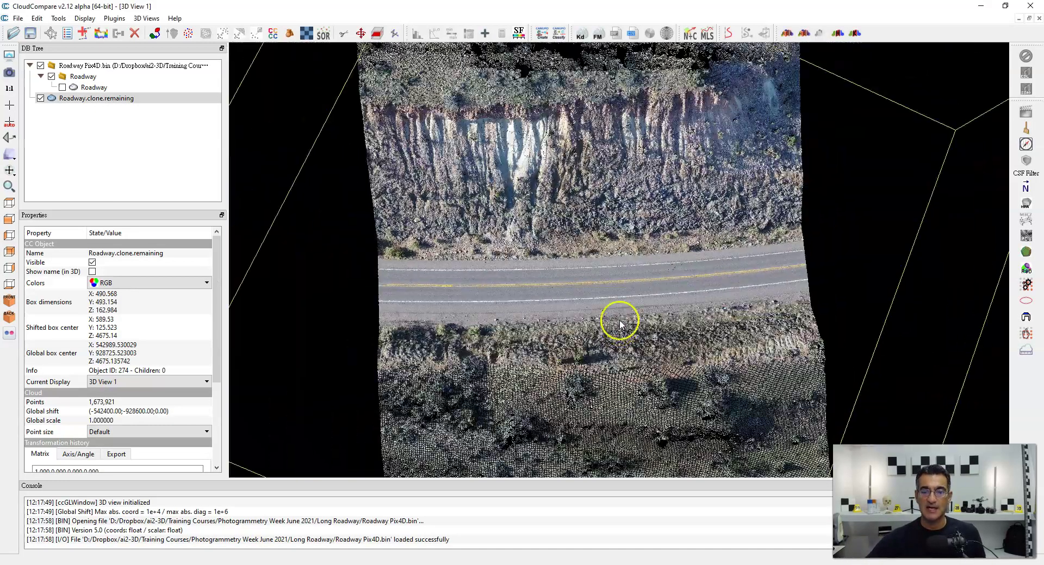
left_click_drag(619, 321, 629, 277)
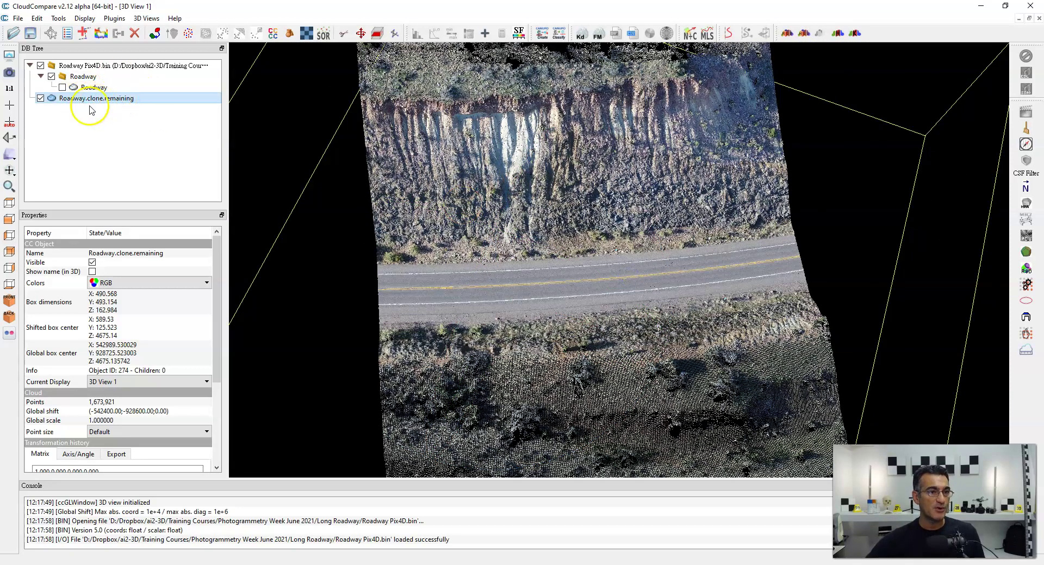
left_click_drag(611, 311, 639, 202)
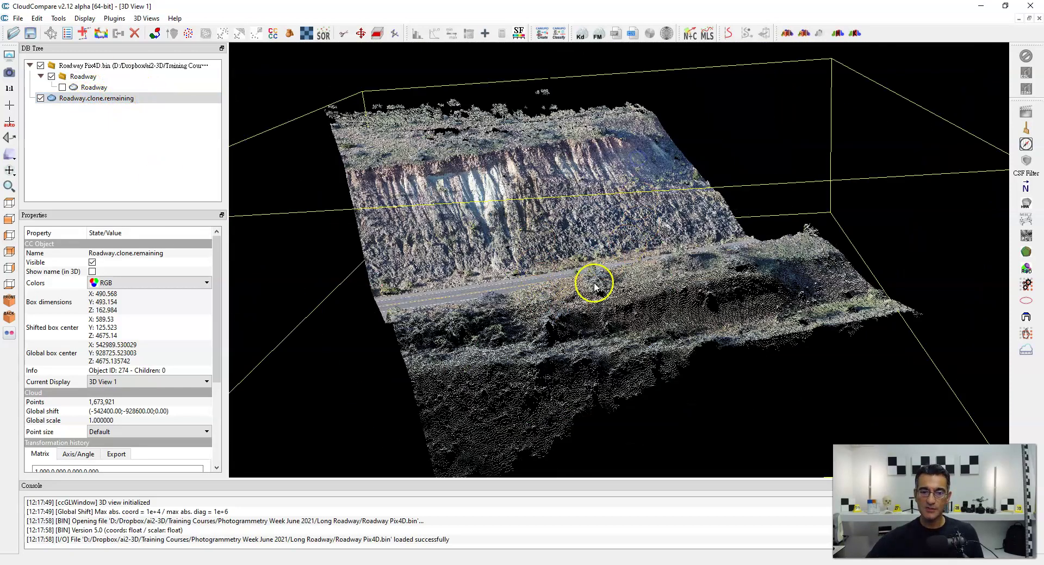
left_click_drag(594, 285, 612, 351)
left_click_drag(691, 302, 578, 302)
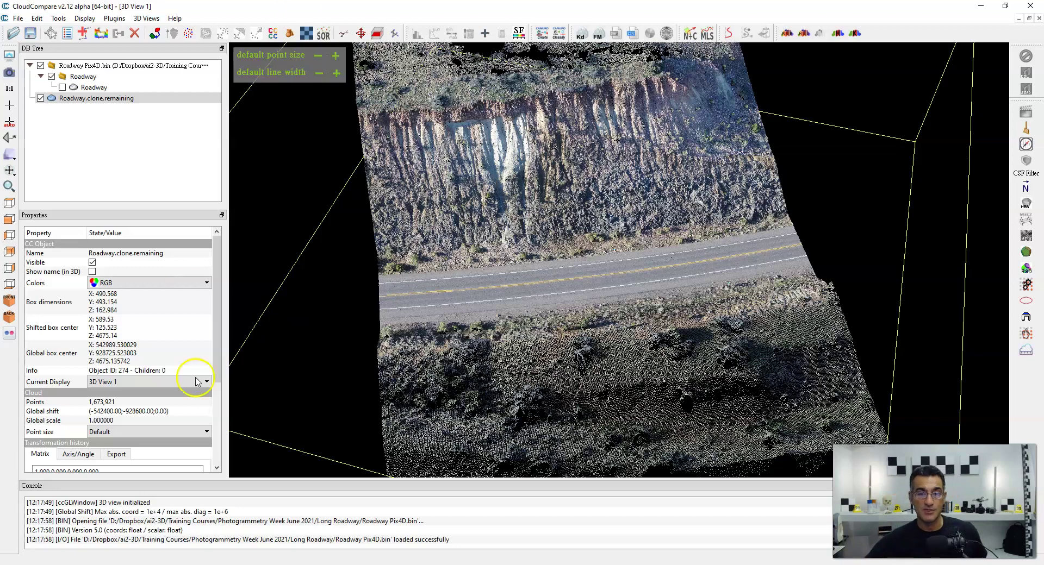
left_click_drag(611, 279, 597, 345)
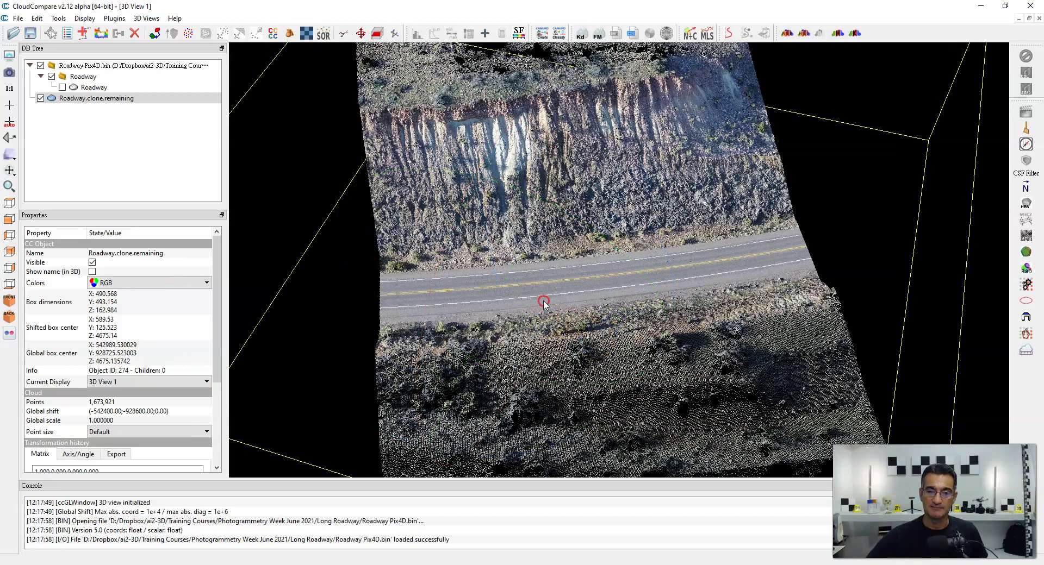
scroll(544, 301, "down", 6)
scroll(634, 299, "up", 3)
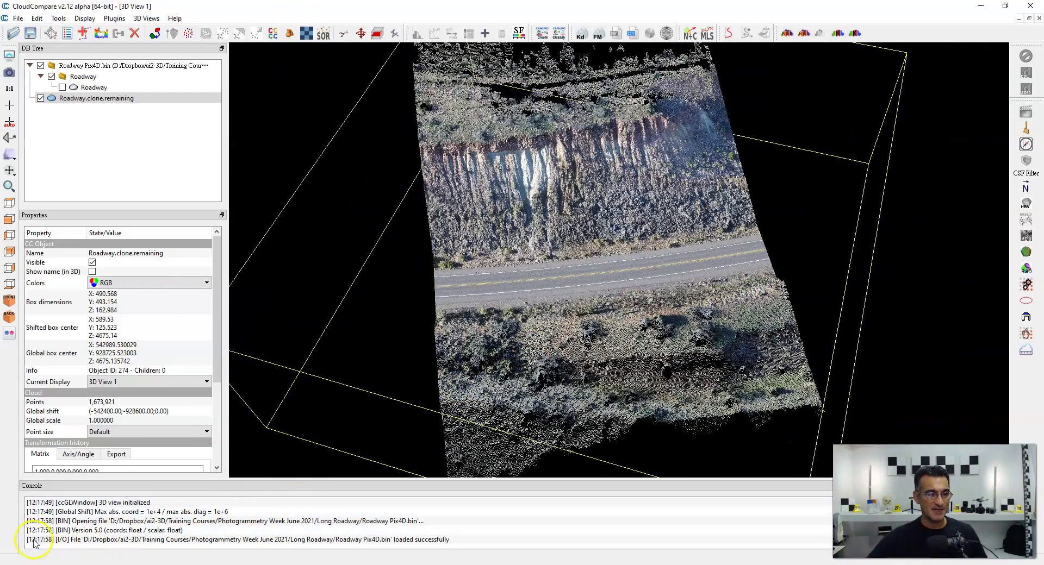